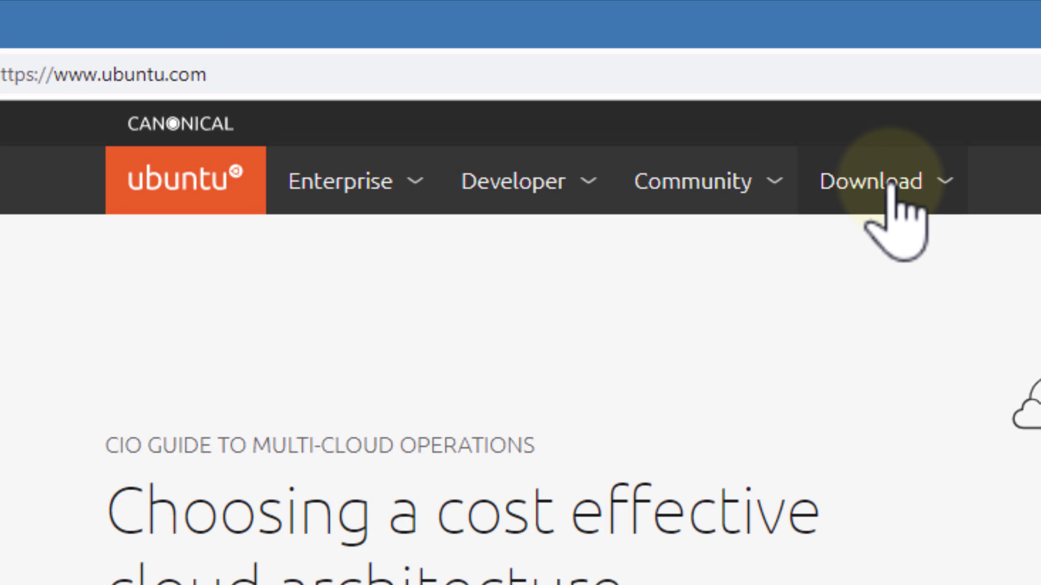
Step: Start downloading the Ubuntu Desktop 18.04 LTS ISO from ubuntu.com's Download page
left_click(890, 186)
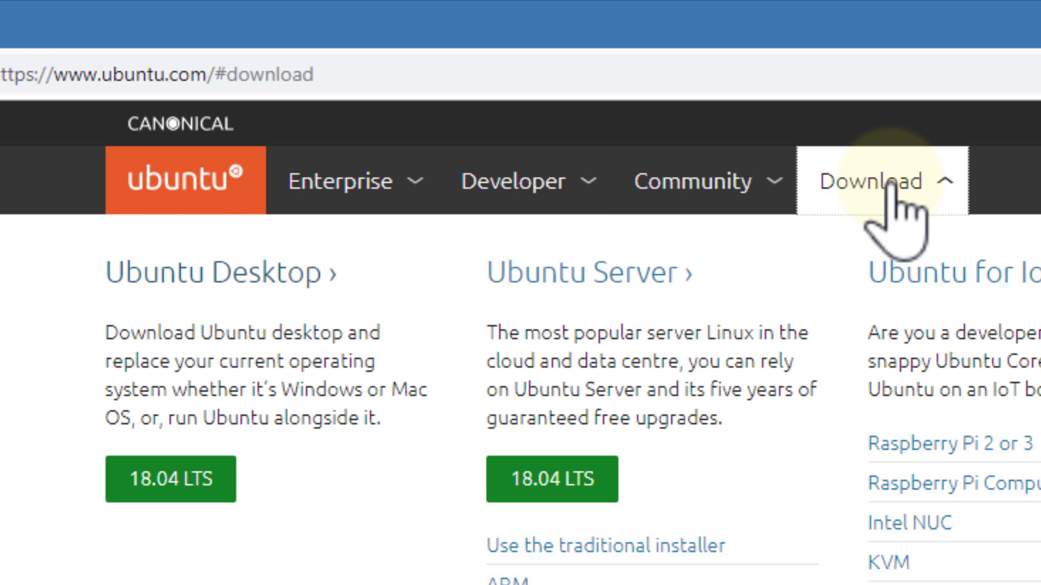
left_click(218, 498)
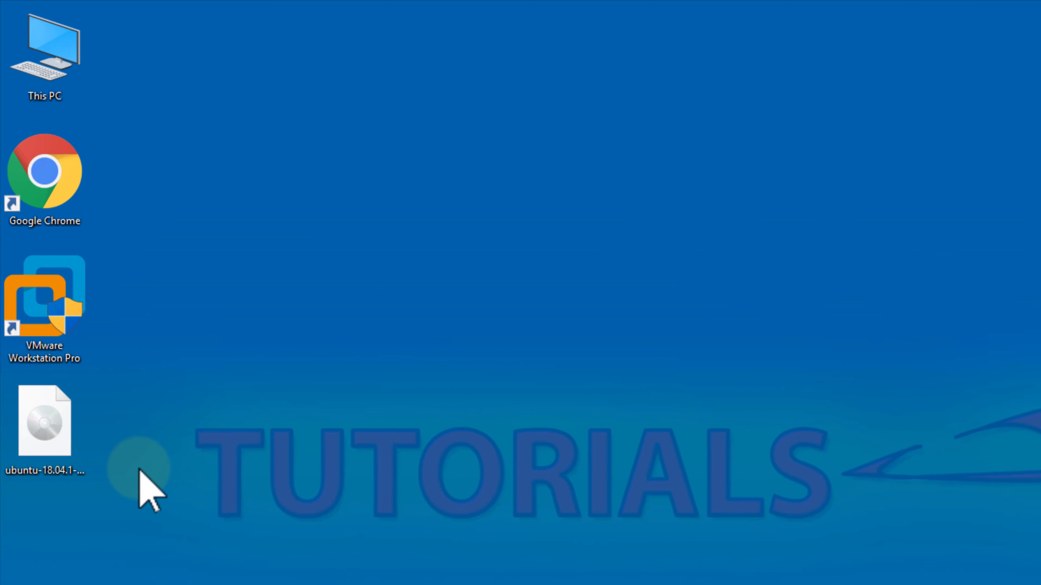
Step: Launch VMware Workstation Pro and start a new virtual machine with Custom (advanced) configuration
left_click(29, 425)
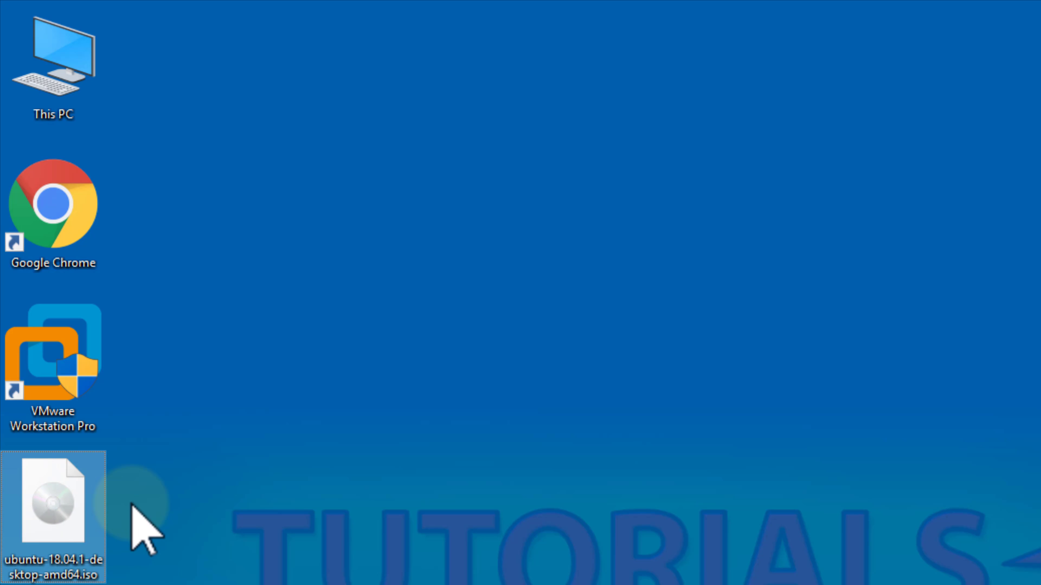
double_click(63, 364)
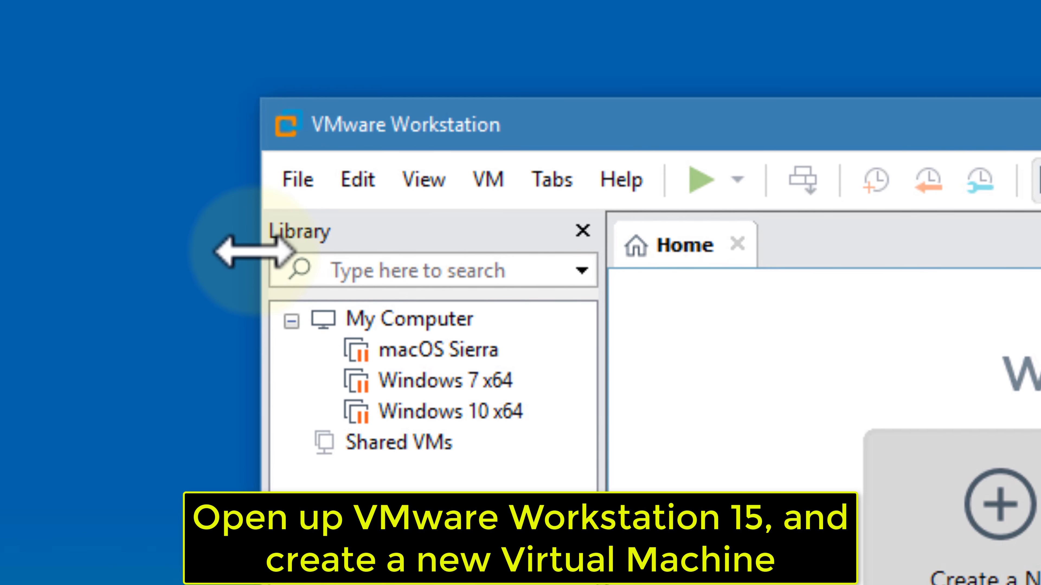
left_click(292, 189)
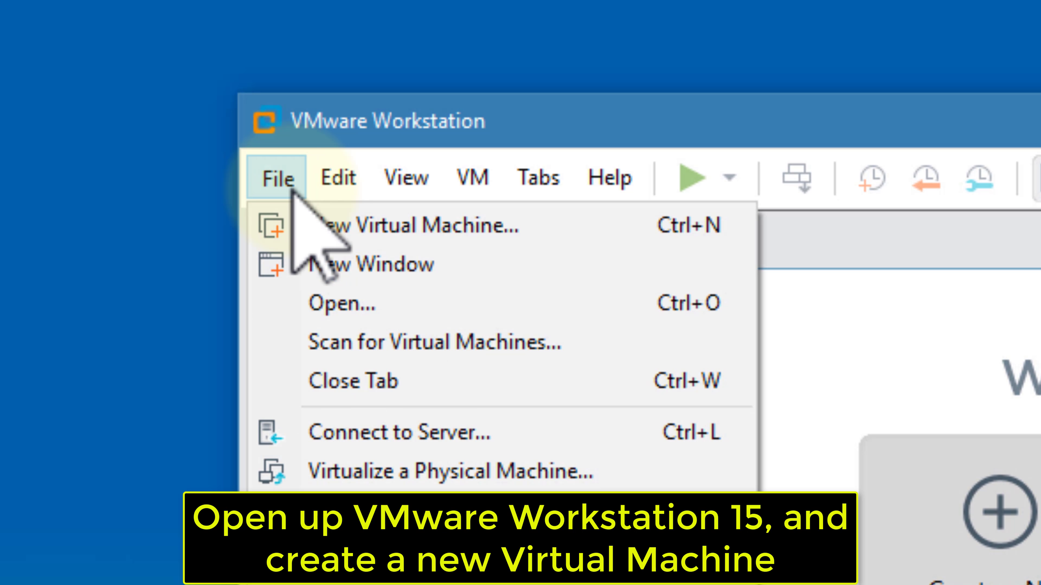
left_click(535, 234)
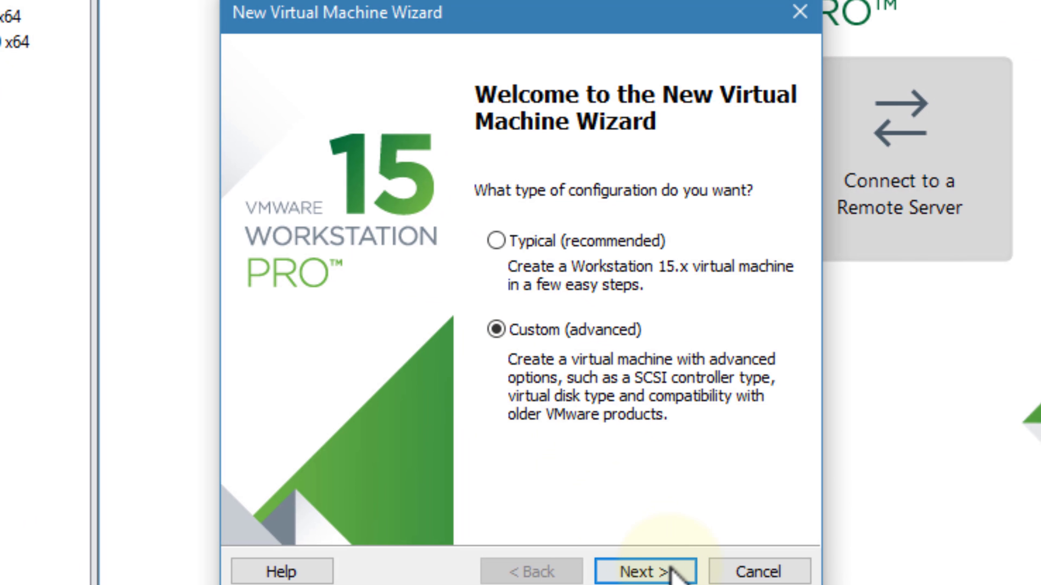
Step: Choose default compatibility, install the OS later, and set the guest to Linux Ubuntu 64-bit
left_click(692, 583)
left_click(672, 571)
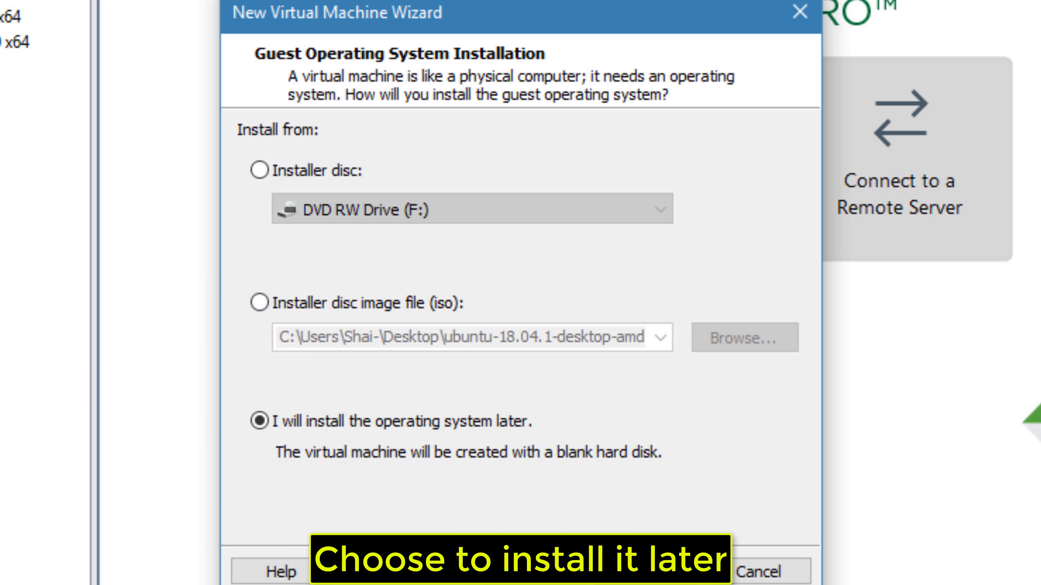
left_click(672, 572)
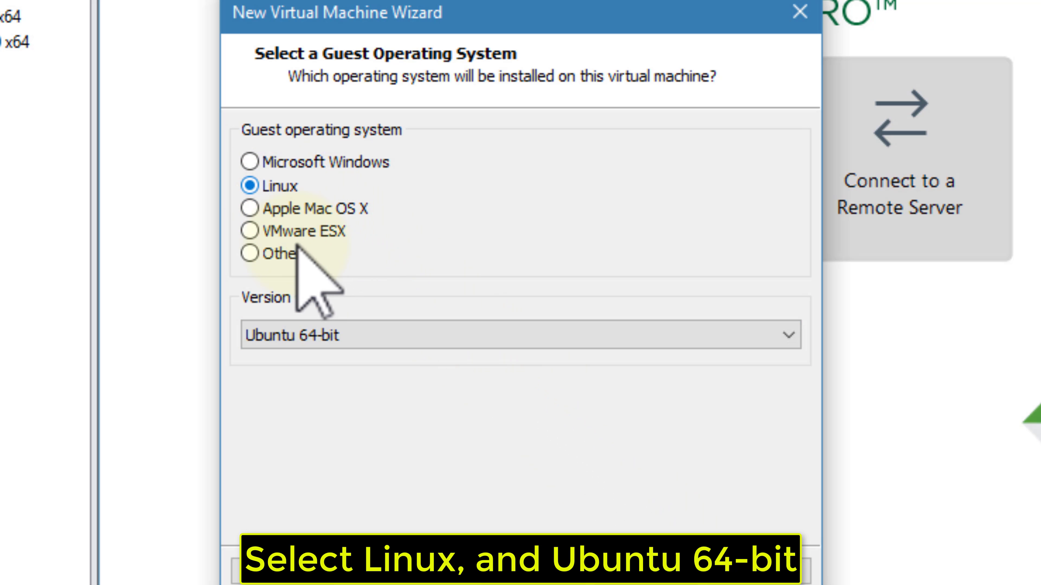
left_click(319, 335)
left_click(319, 334)
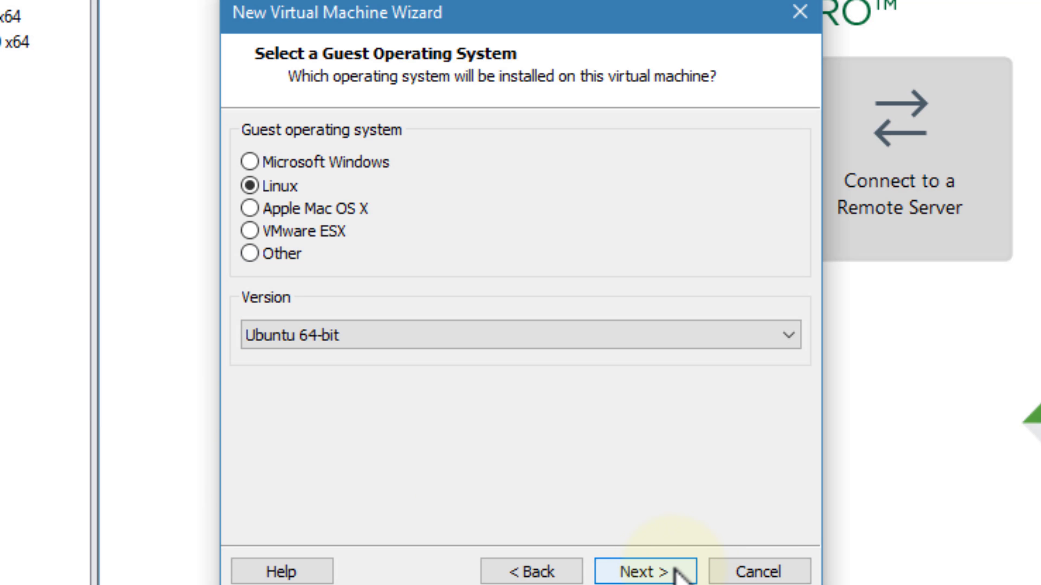
left_click(676, 572)
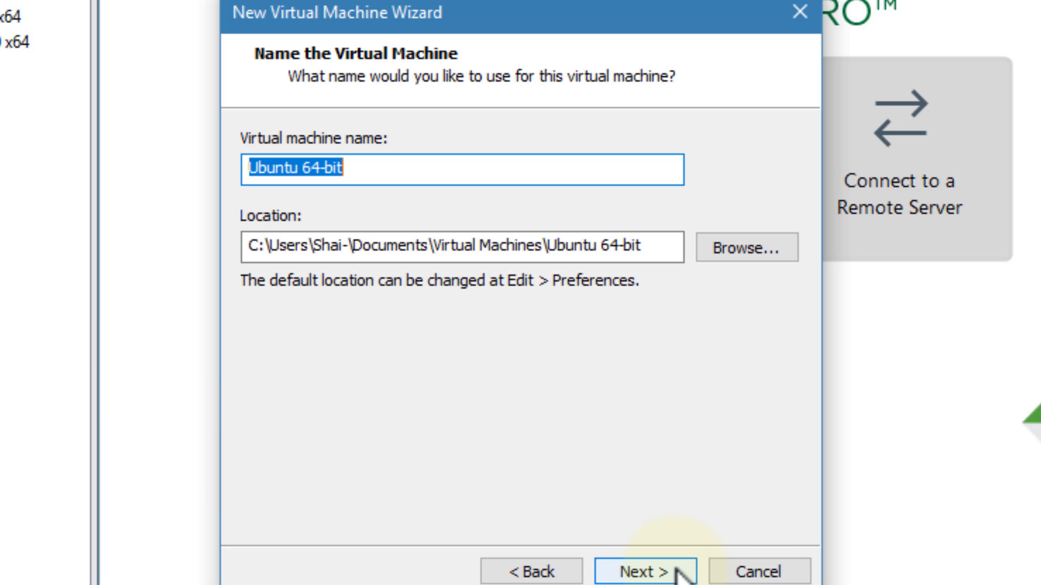
left_click(681, 574)
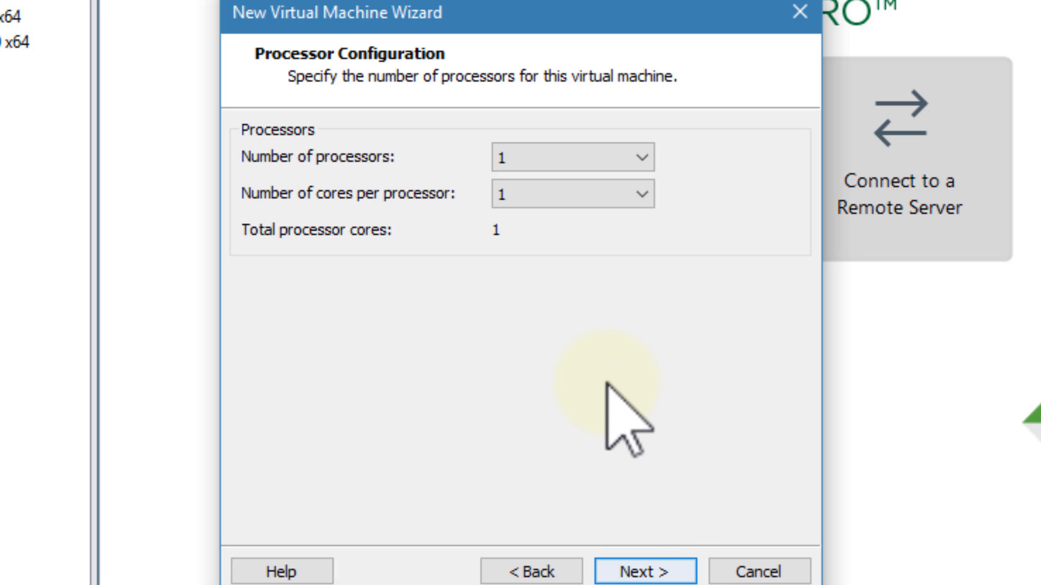
Step: Give the VM 4 cores per processor and 4096 MB of memory
left_click(568, 197)
left_click(510, 273)
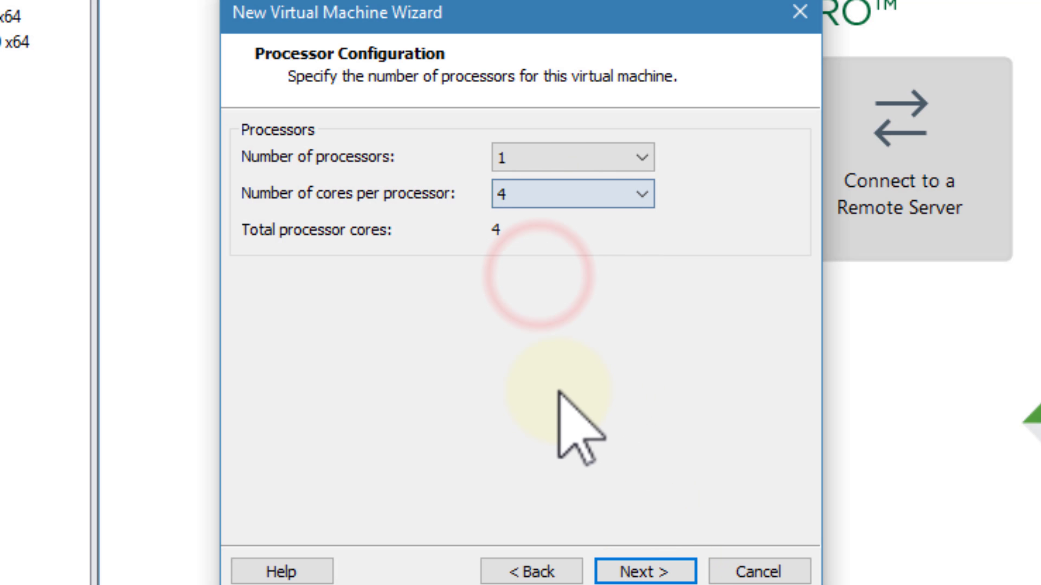
left_click(673, 571)
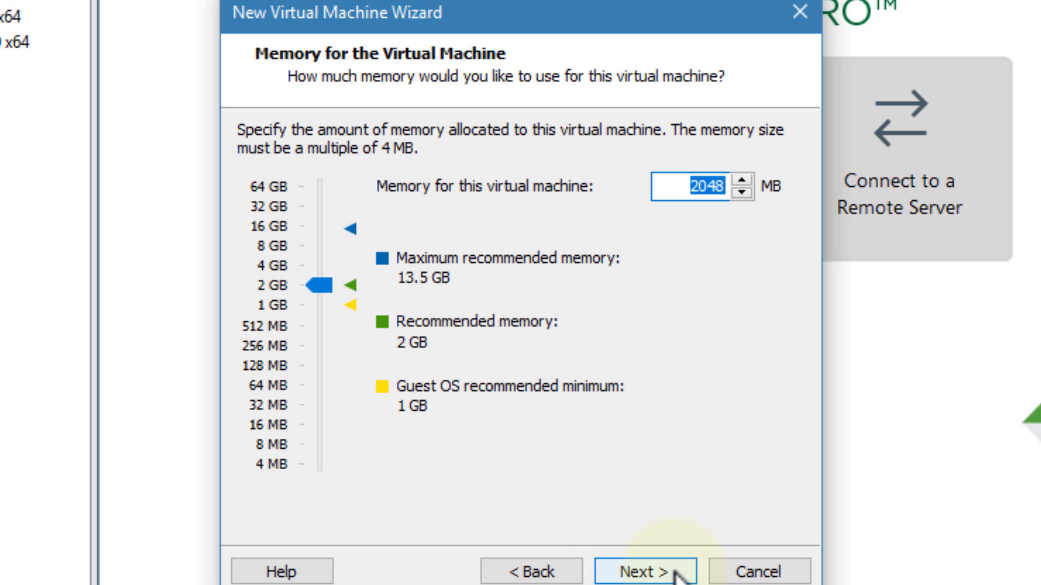
type("4096")
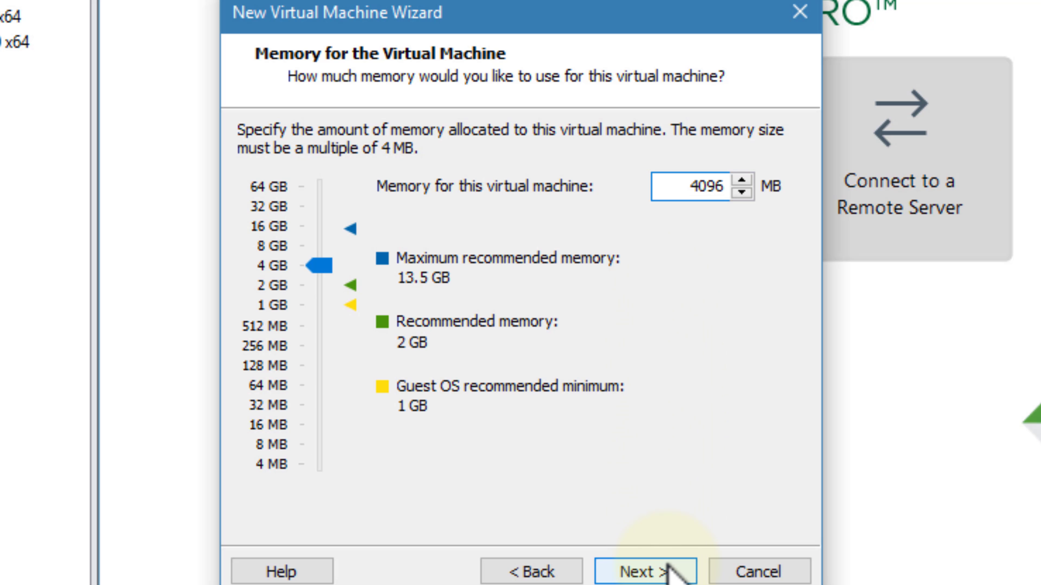
left_click(659, 570)
Step: Keep the default network, LSI Logic controller and disk type, and create a 20 GB split disk
left_click(668, 571)
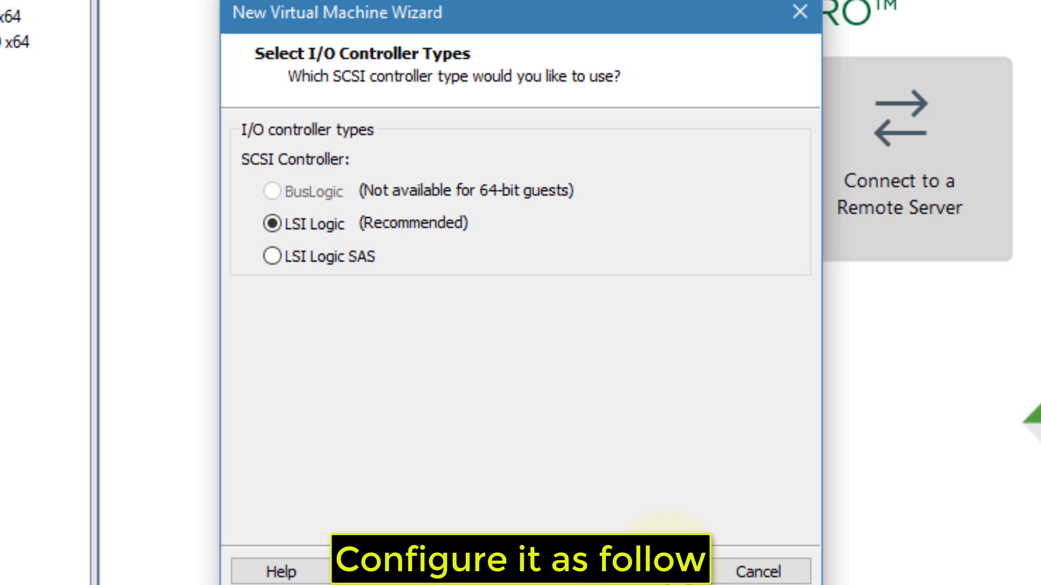
left_click(668, 571)
left_click(668, 571)
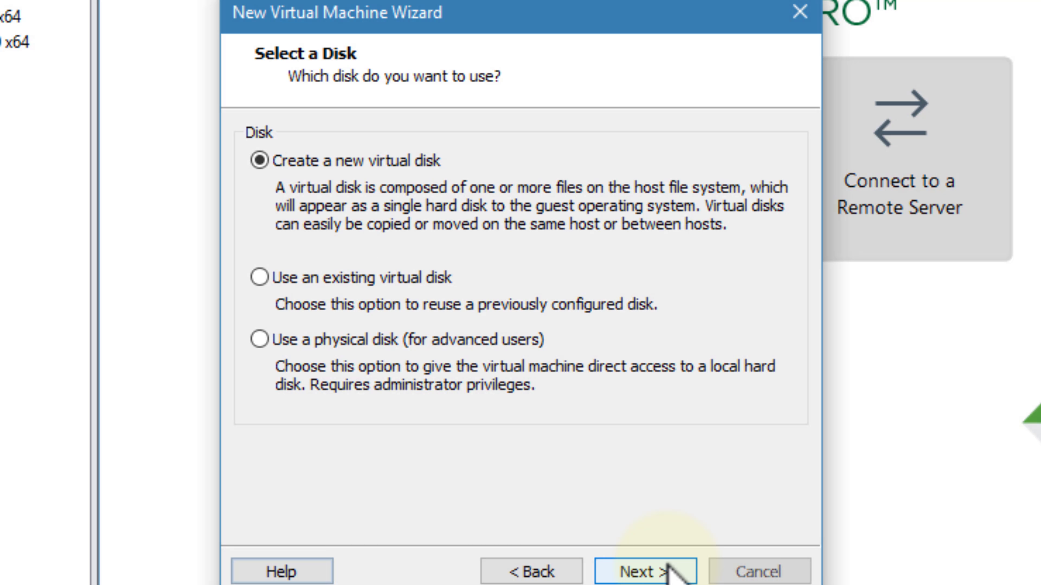
left_click(668, 571)
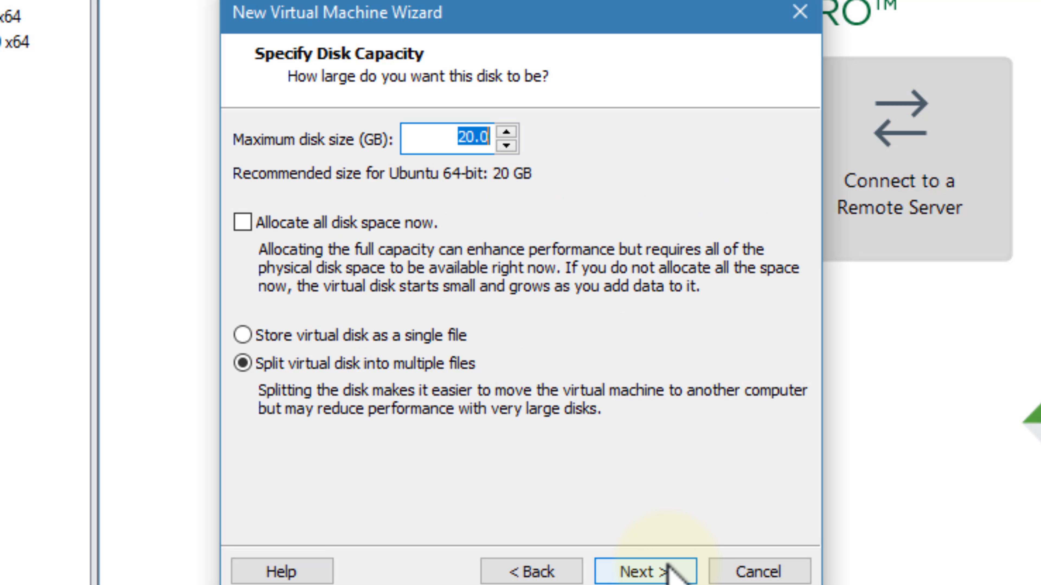
left_click(672, 572)
left_click(672, 572)
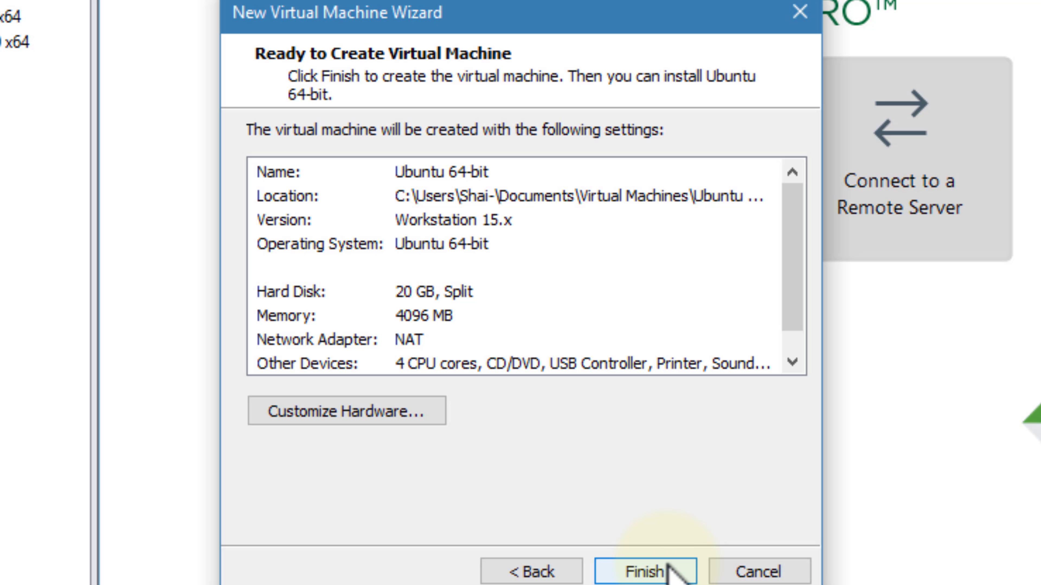
left_click(672, 572)
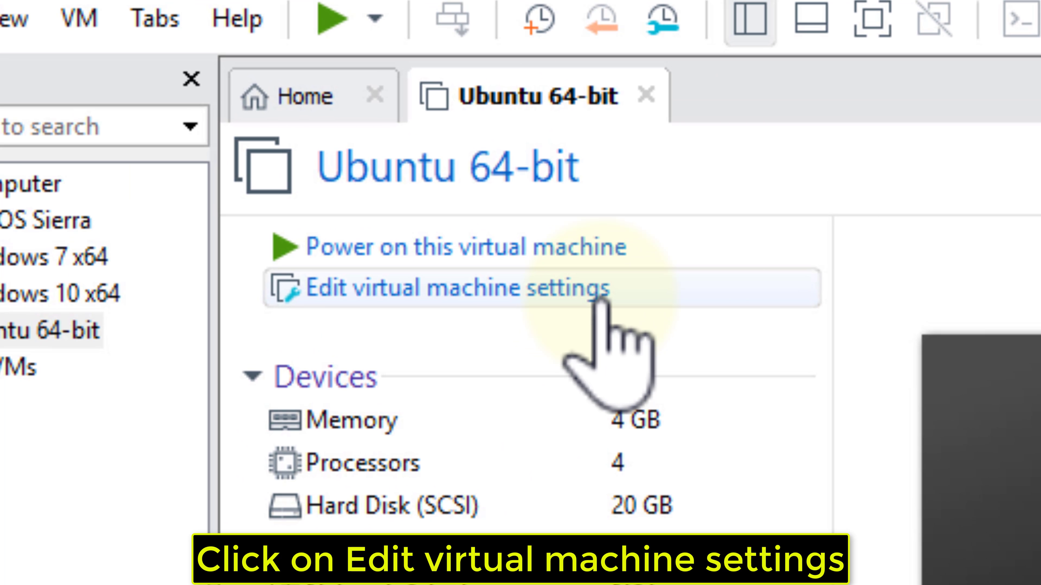
Step: In the VM's settings, switch CD/DVD (SATA) to Use ISO image file and browse for the ISO
left_click(600, 300)
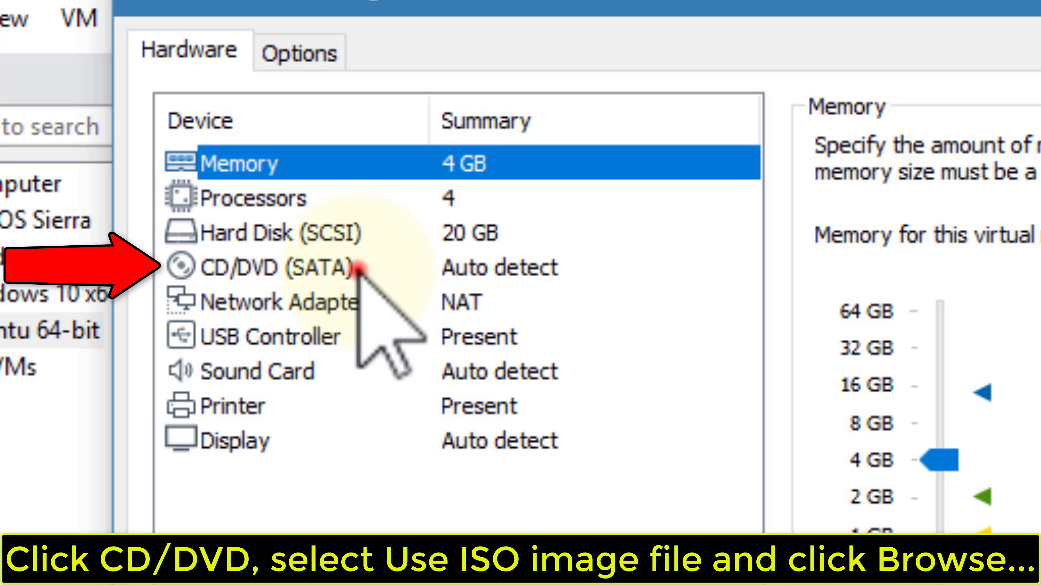
left_click(357, 268)
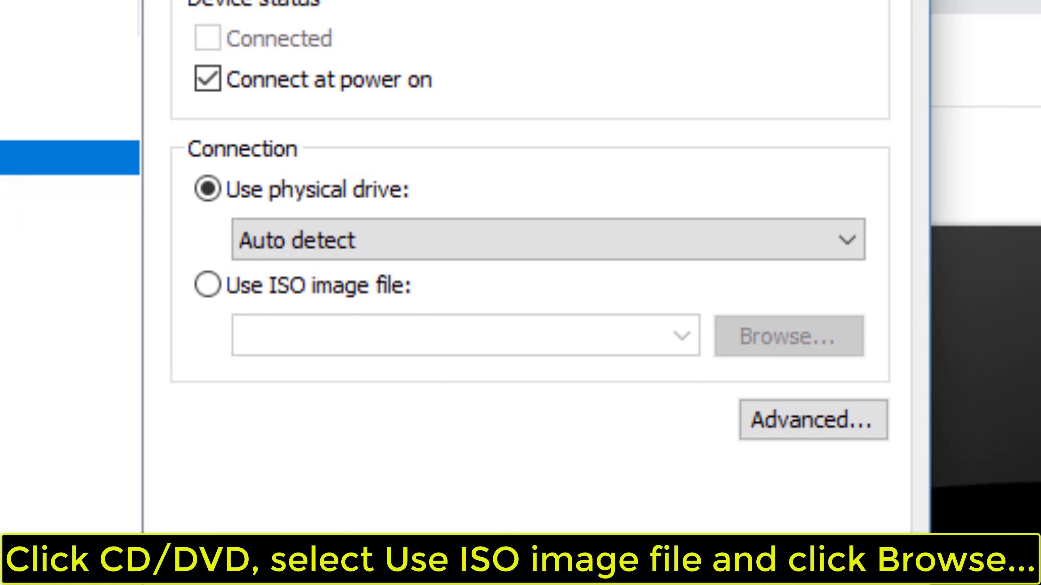
left_click(206, 284)
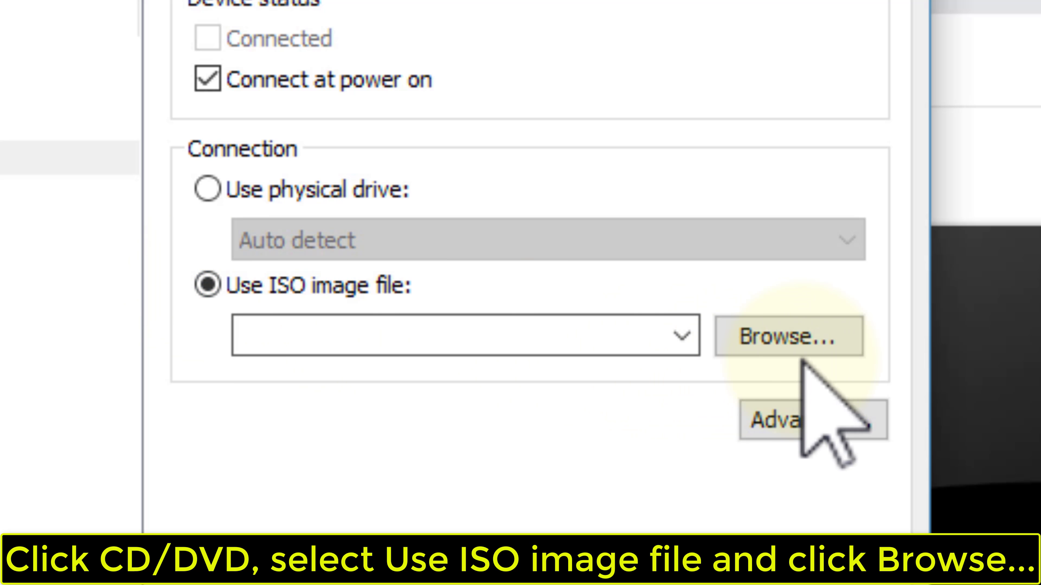
left_click(838, 337)
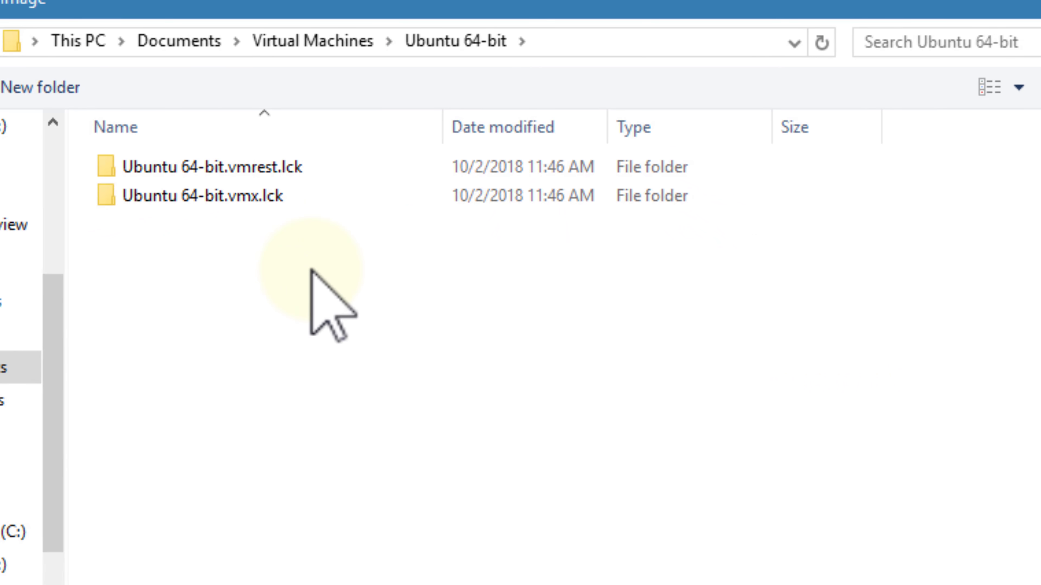
Step: Select ubuntu-18.04.1-desktop-amd64.iso from the Desktop folder and save the CD/DVD setting
left_click(54, 202)
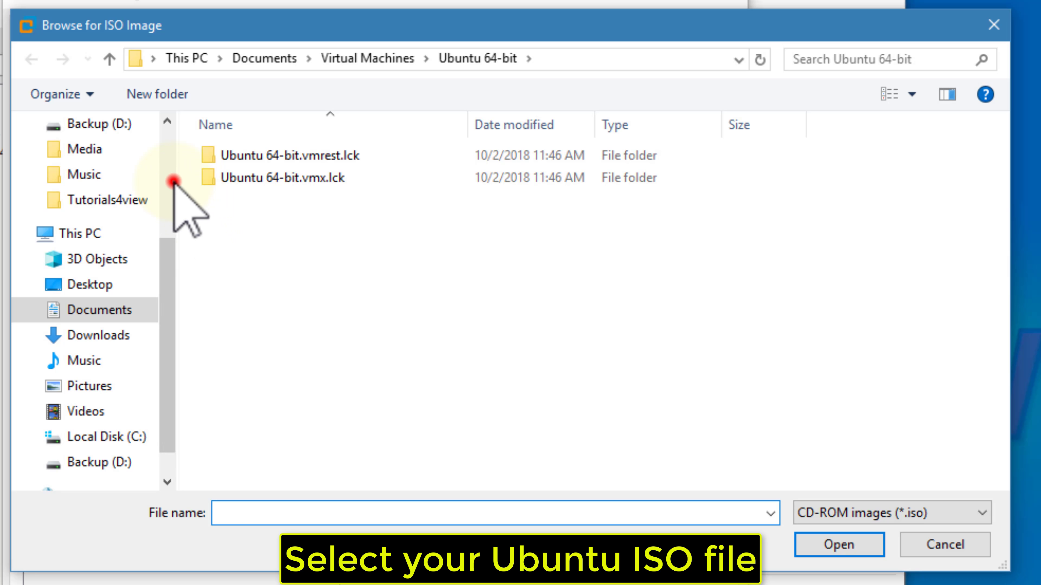
left_click(118, 166)
left_click(360, 191)
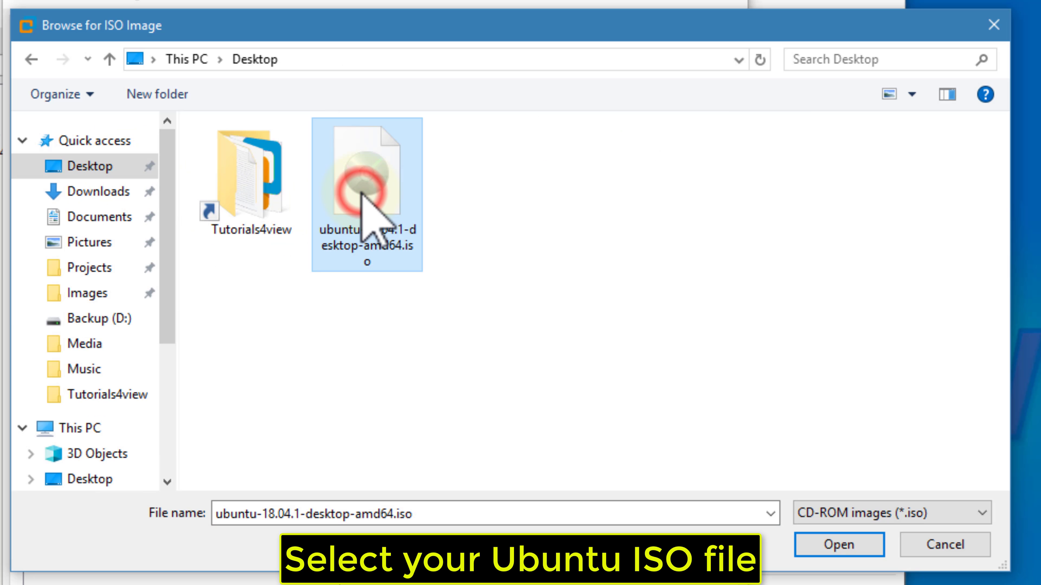
left_click(874, 550)
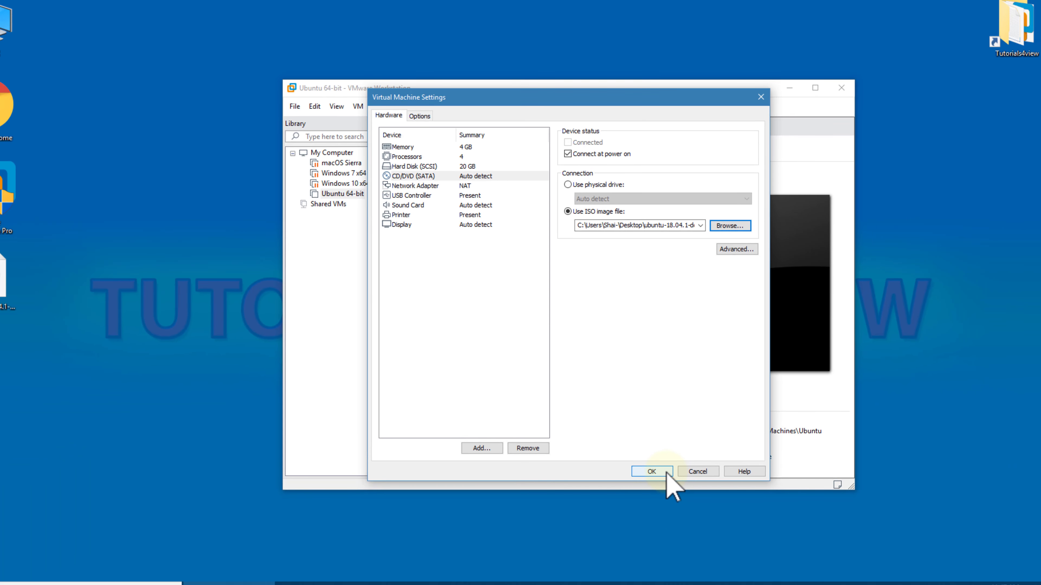
left_click(671, 462)
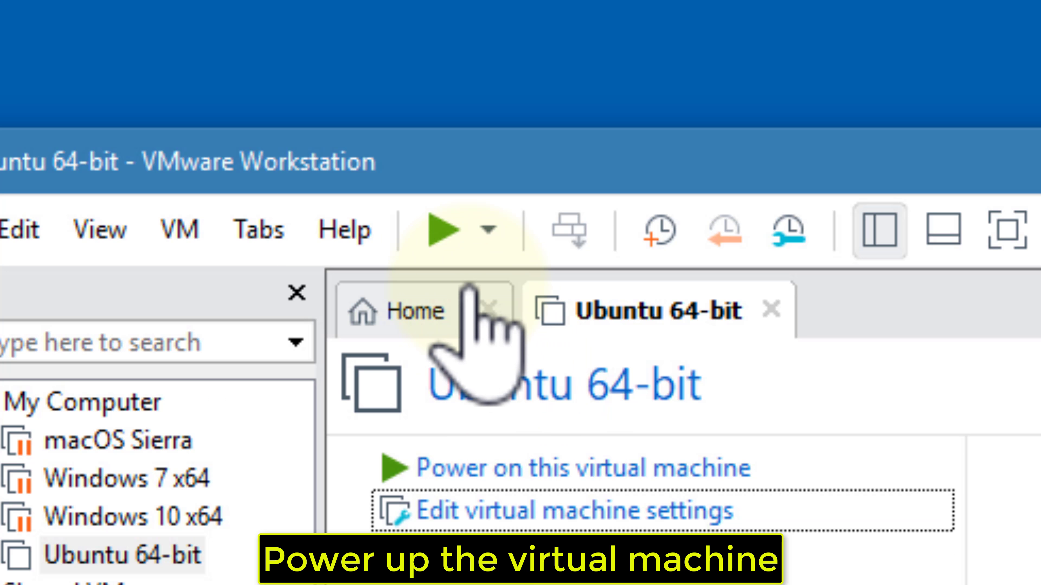
Step: Power on the Ubuntu 64-bit VM and dismiss the virtual printing warning
left_click(455, 243)
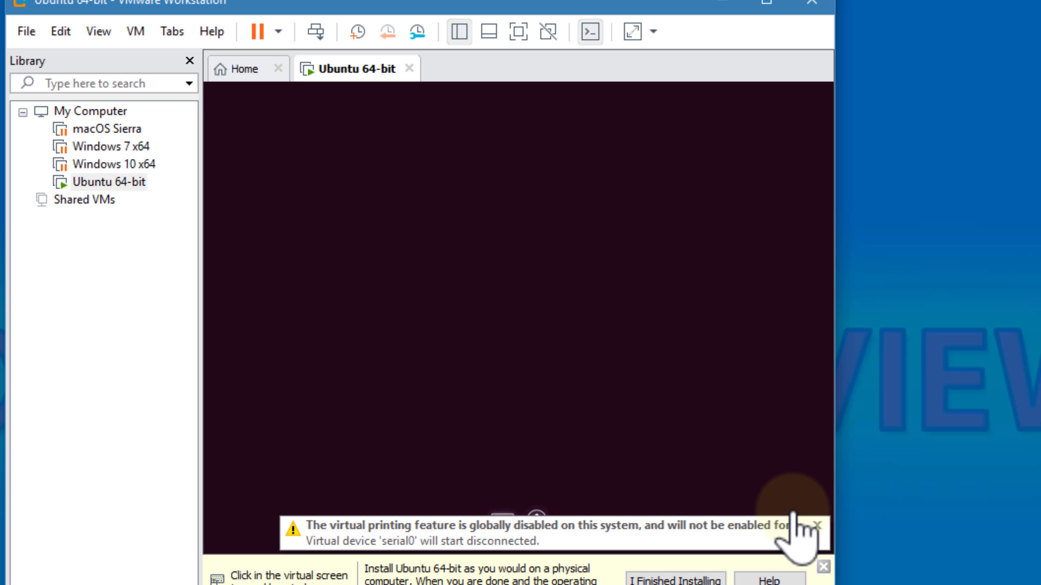
left_click(817, 526)
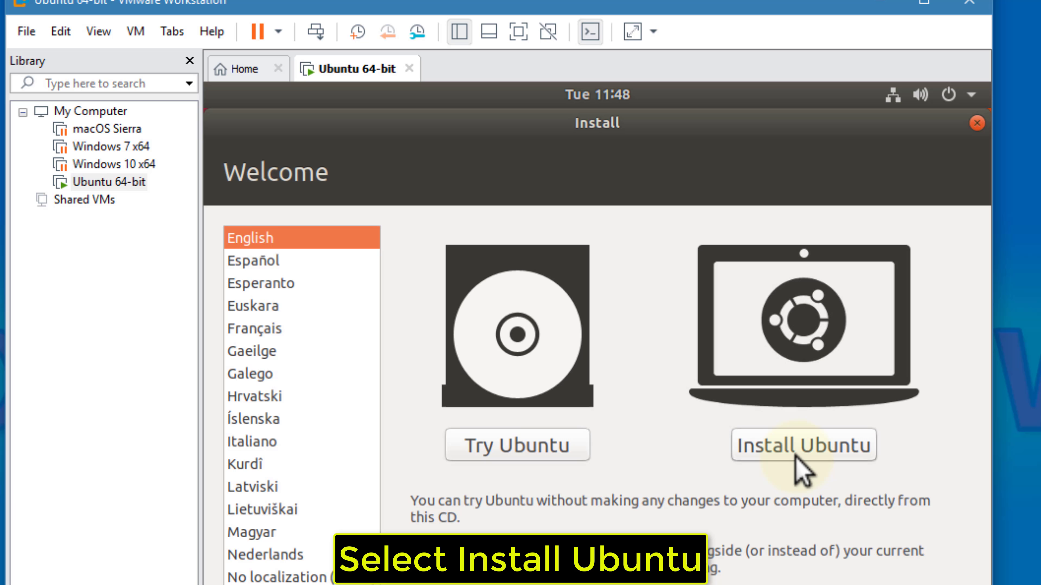
Step: Install Ubuntu with English (US) keyboard, Normal installation and Erase disk, confirming the disk changes
left_click(795, 457)
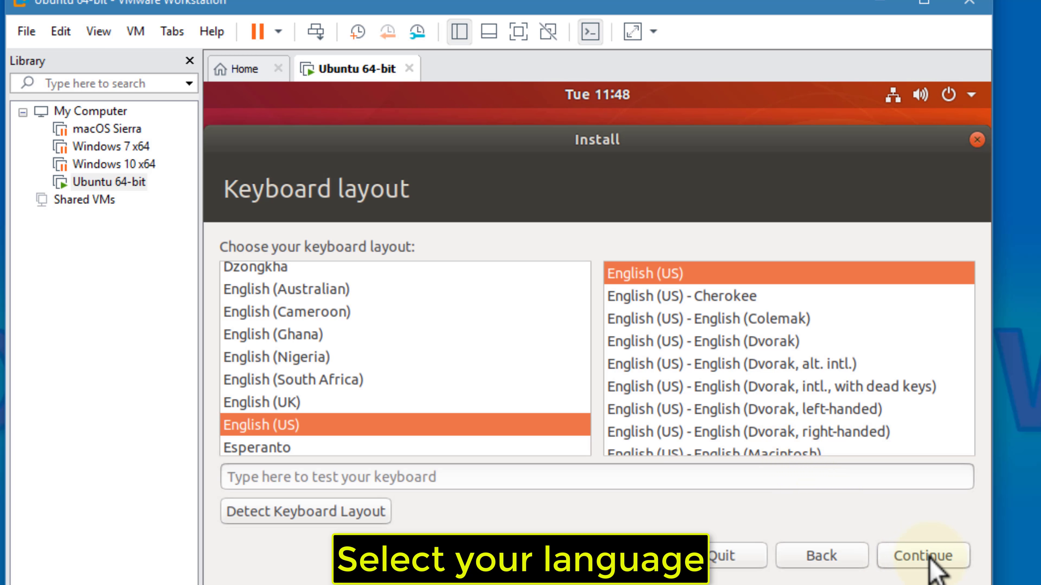
left_click(953, 558)
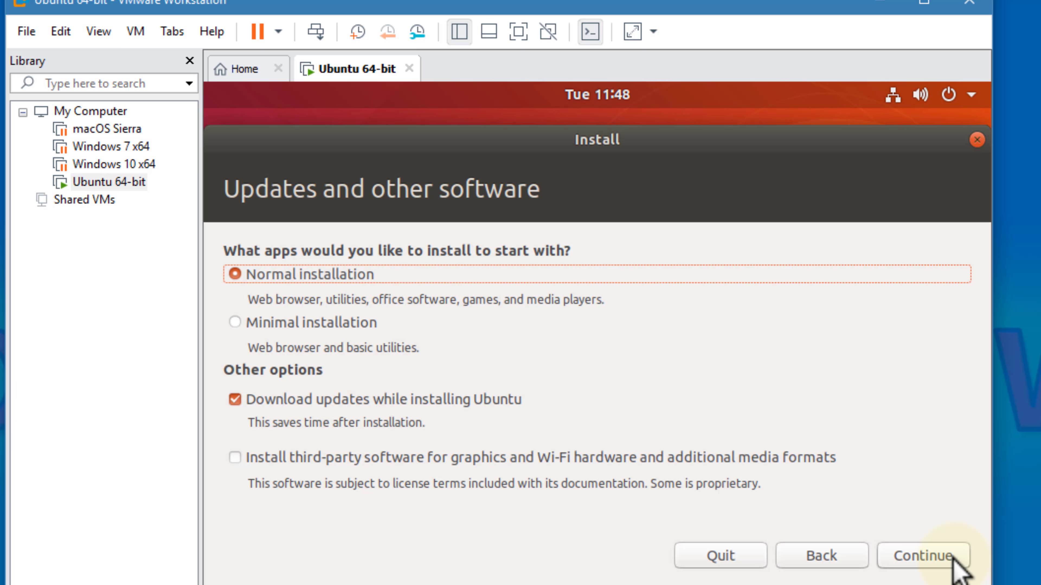
left_click(952, 558)
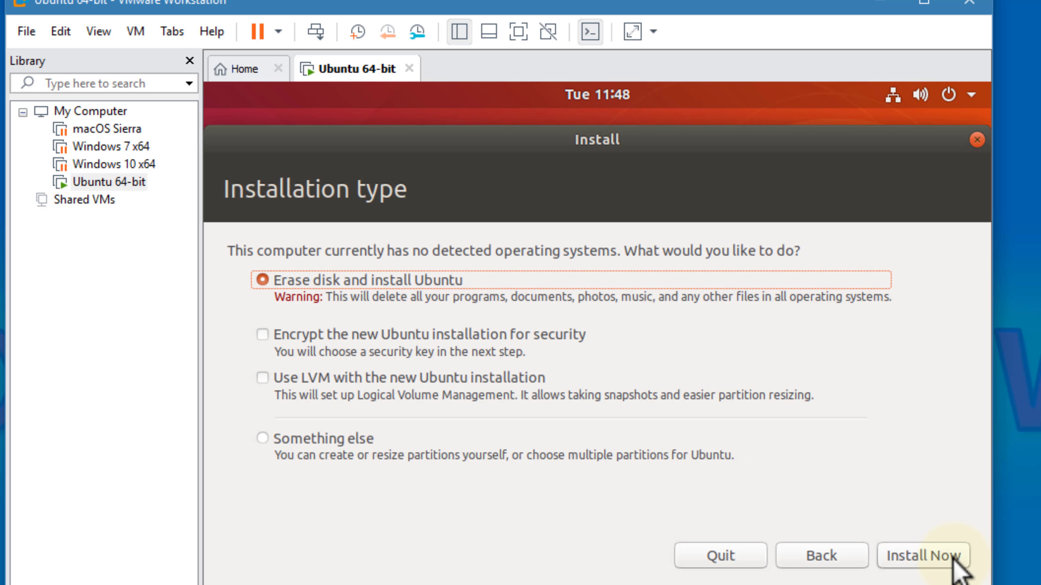
left_click(936, 564)
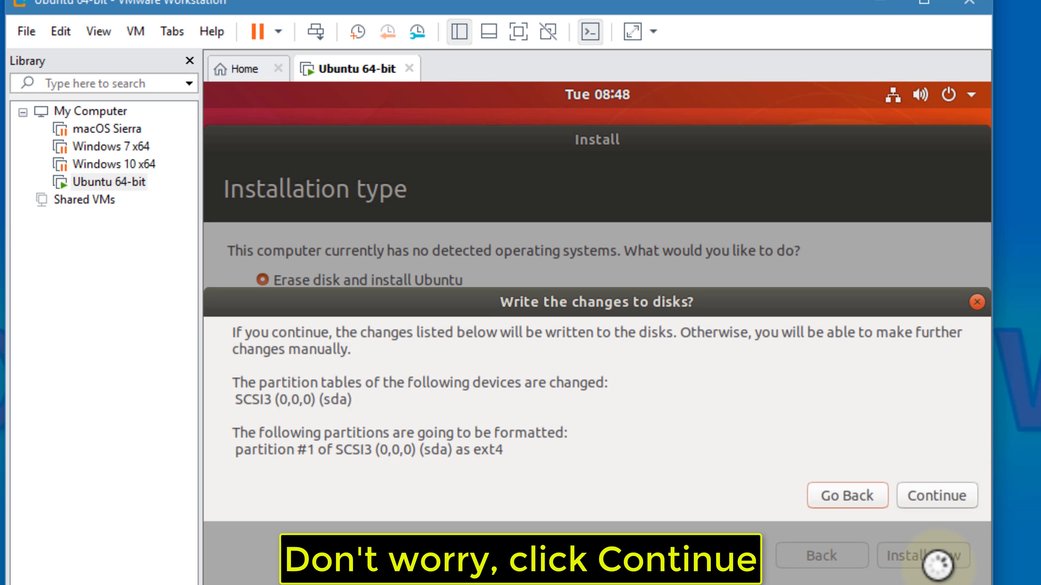
left_click(967, 501)
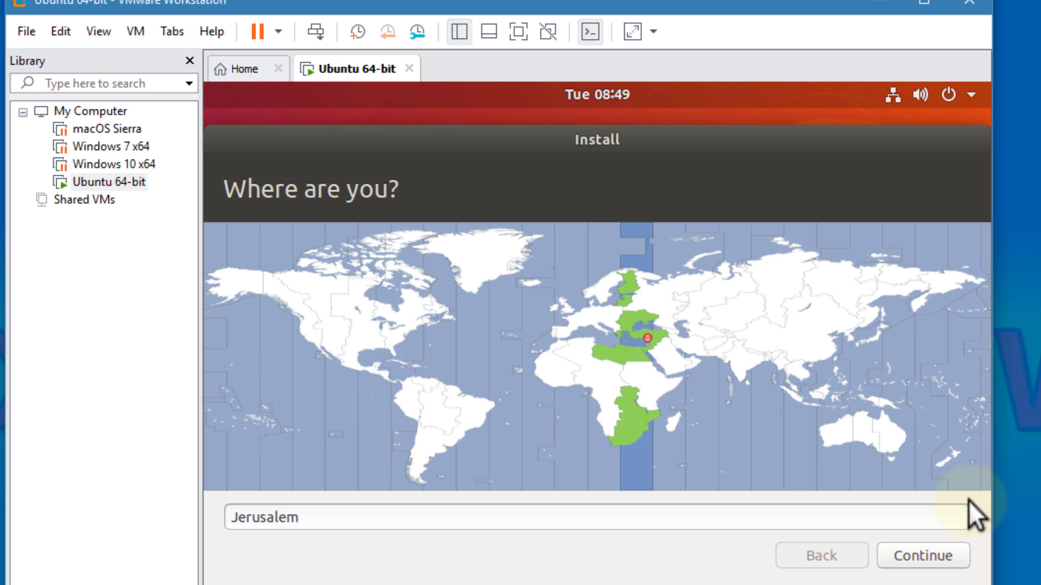
Step: Accept the Jerusalem time zone, enter the user's name and password twice, and enable automatic login
left_click(924, 557)
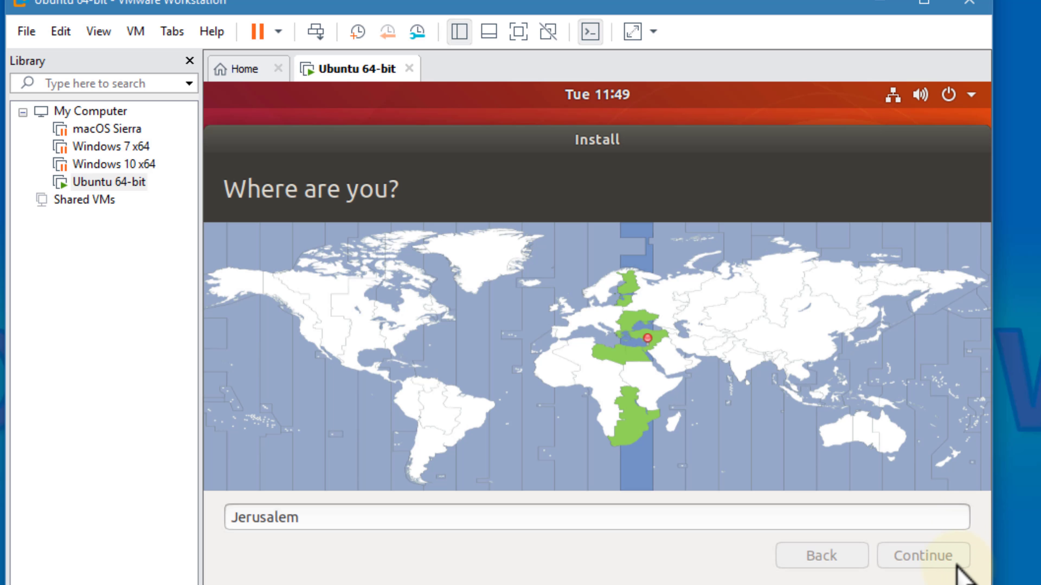
type("tutorials4view")
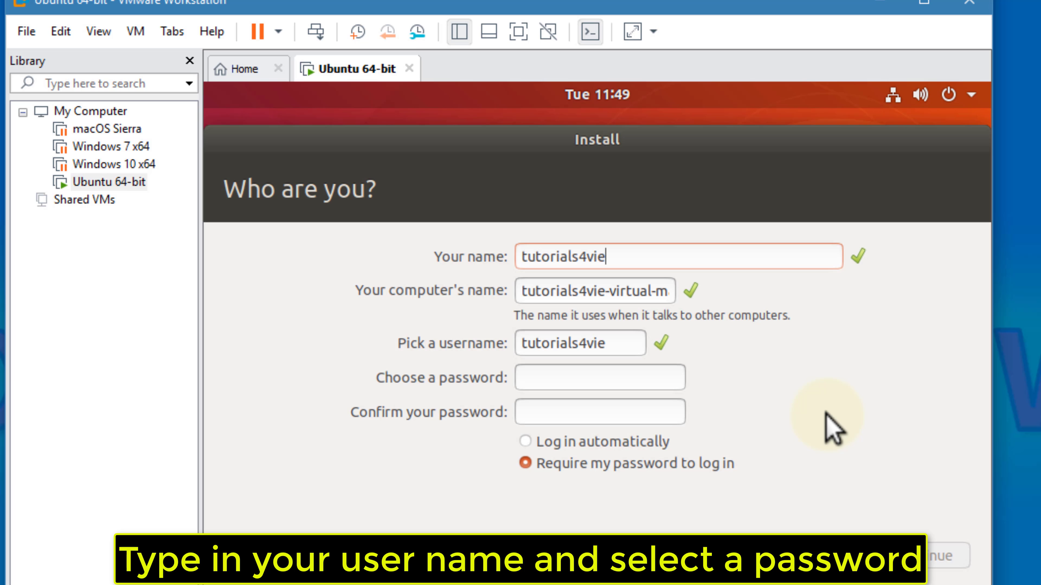
left_click(633, 377)
type("••••••")
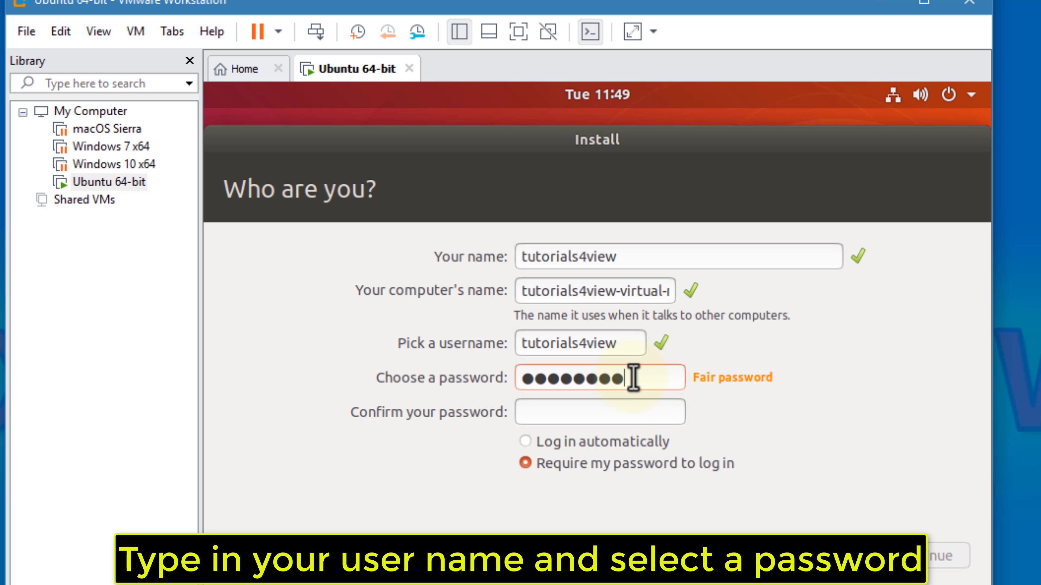
left_click(610, 412)
type("••••••••")
left_click(541, 443)
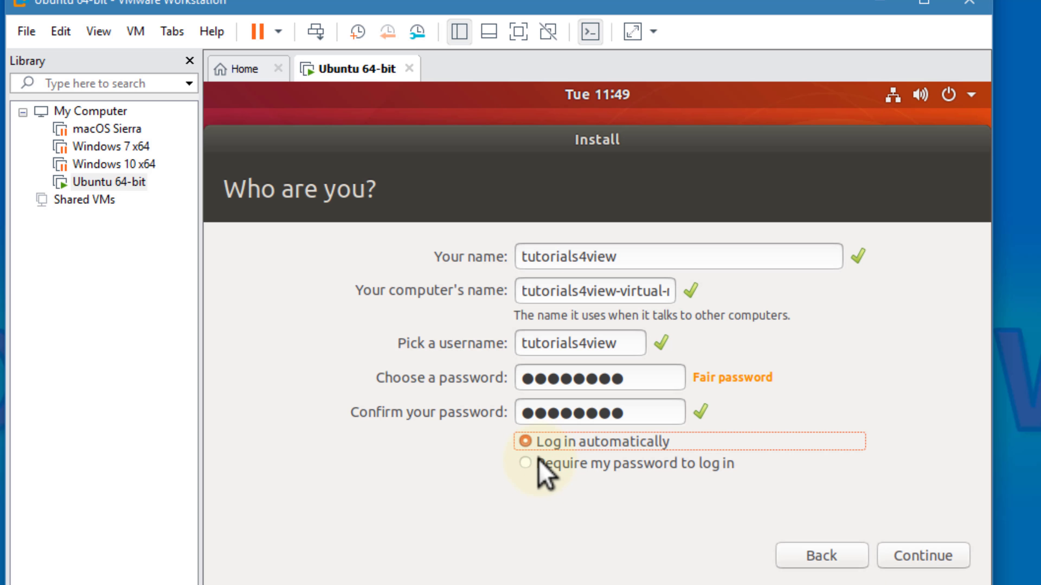
left_click(904, 558)
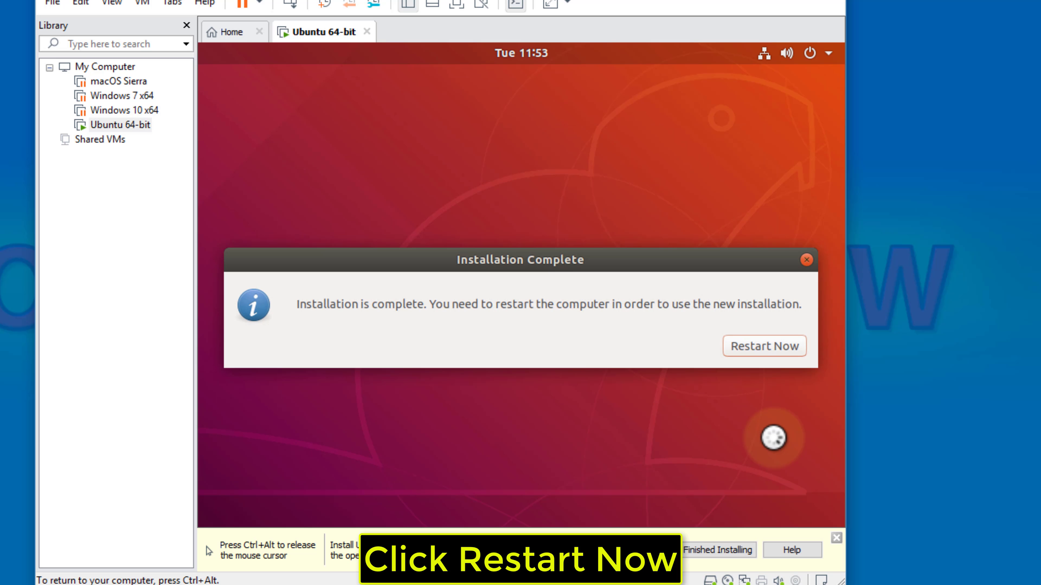
Step: Restart the VM from the Installation Complete dialog
left_click(765, 348)
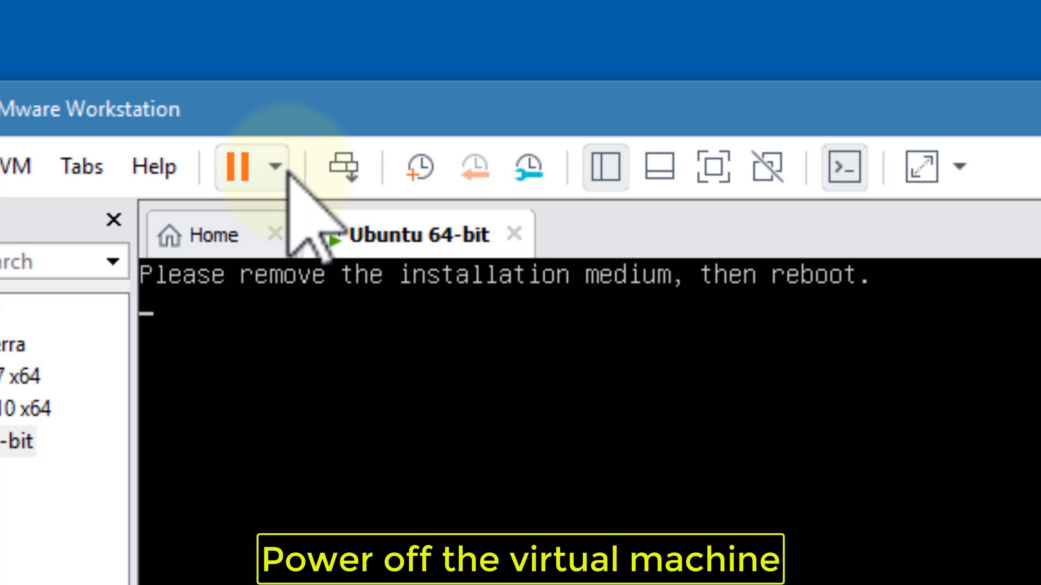
Step: Power off the Ubuntu 64-bit VM from the Pause button's dropdown
left_click(286, 166)
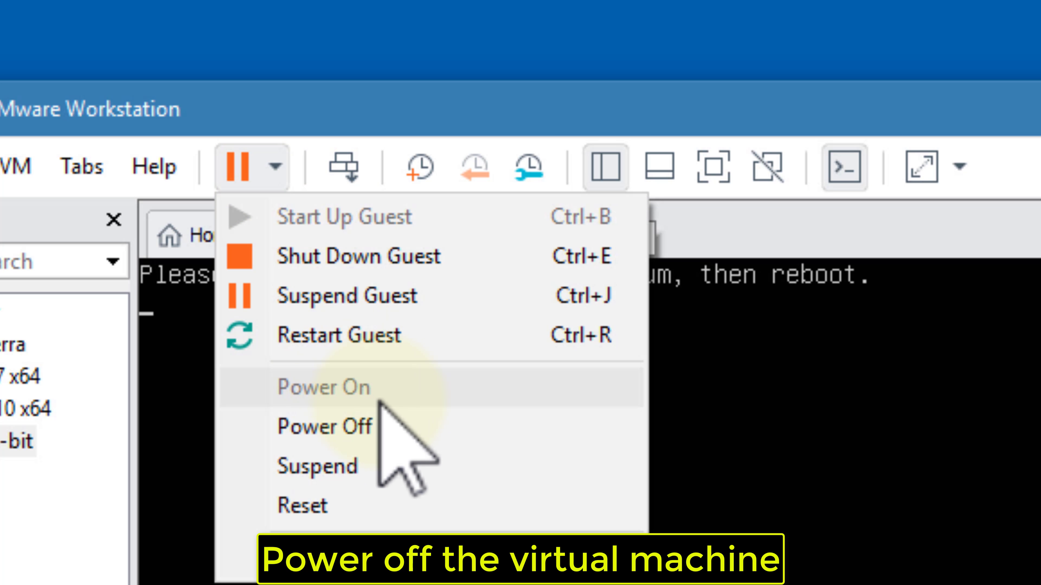
left_click(395, 424)
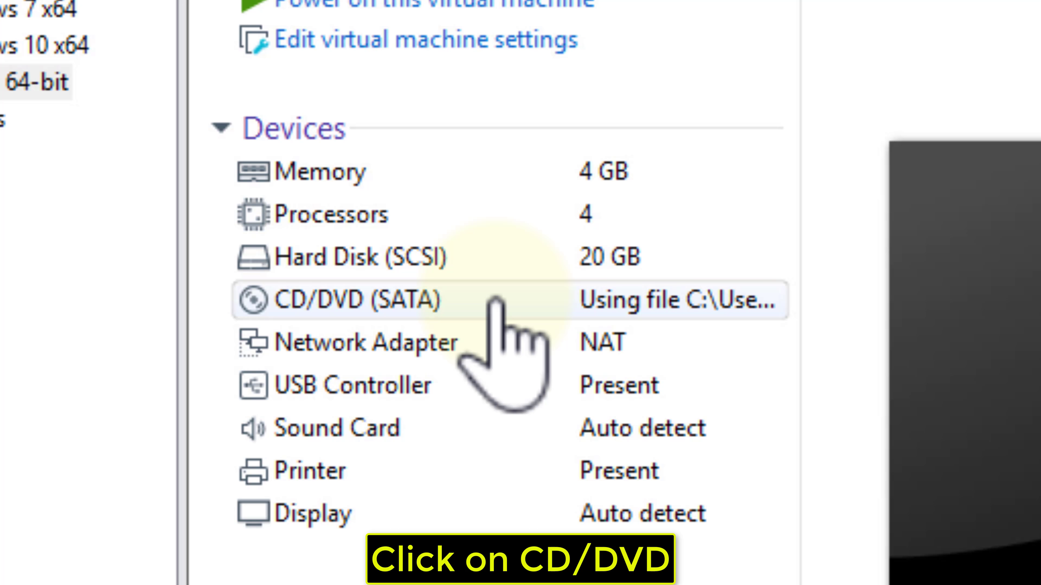
Step: Switch the VM's CD/DVD (SATA) from the ISO image to the physical drive and save
left_click(496, 302)
double_click(495, 301)
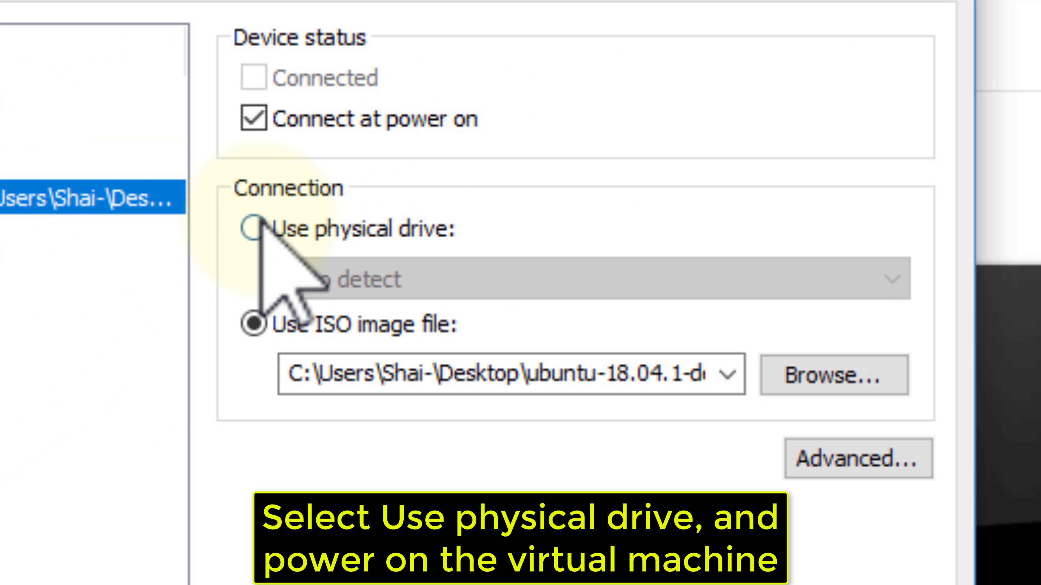
left_click(255, 228)
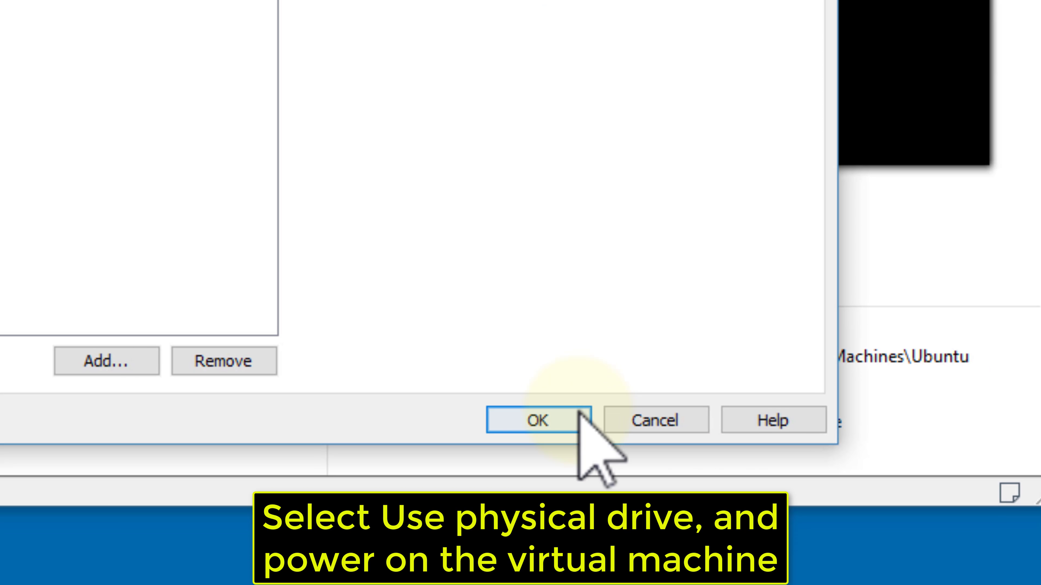
left_click(579, 415)
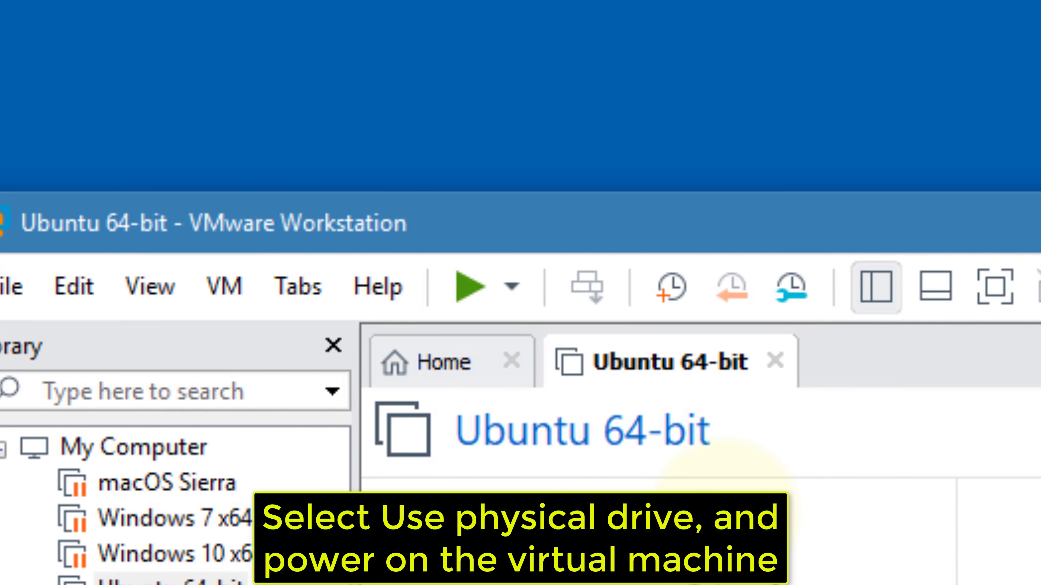
Step: Power on the Ubuntu VM and finish the Welcome to Ubuntu pages to reach the desktop
left_click(475, 294)
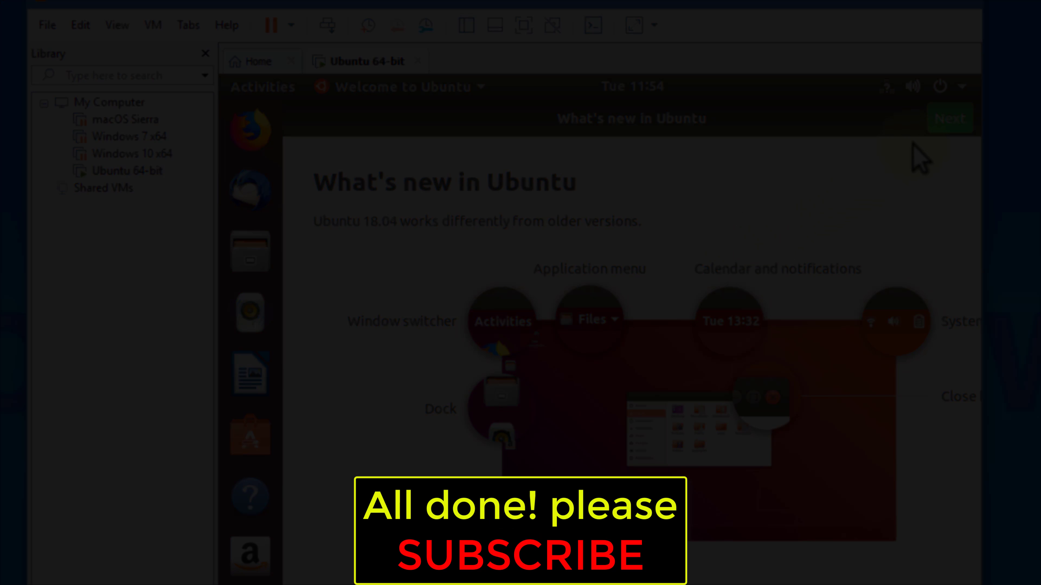
left_click(939, 130)
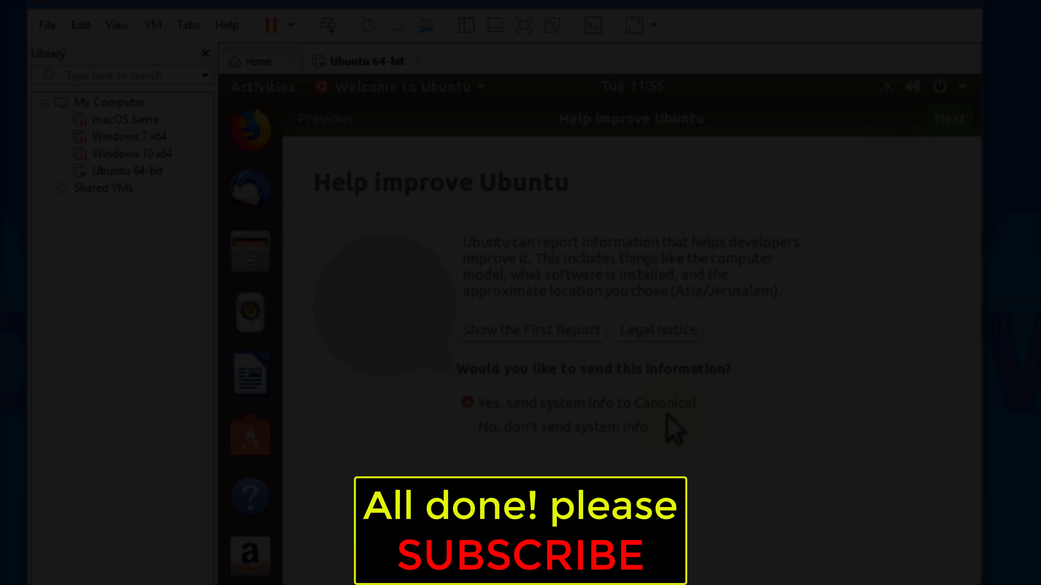
left_click(943, 127)
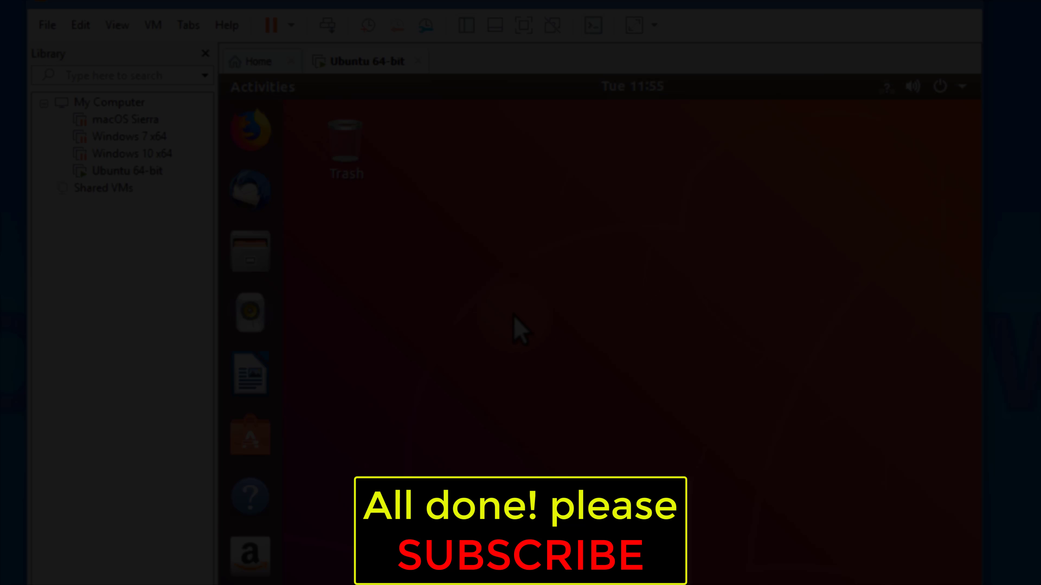